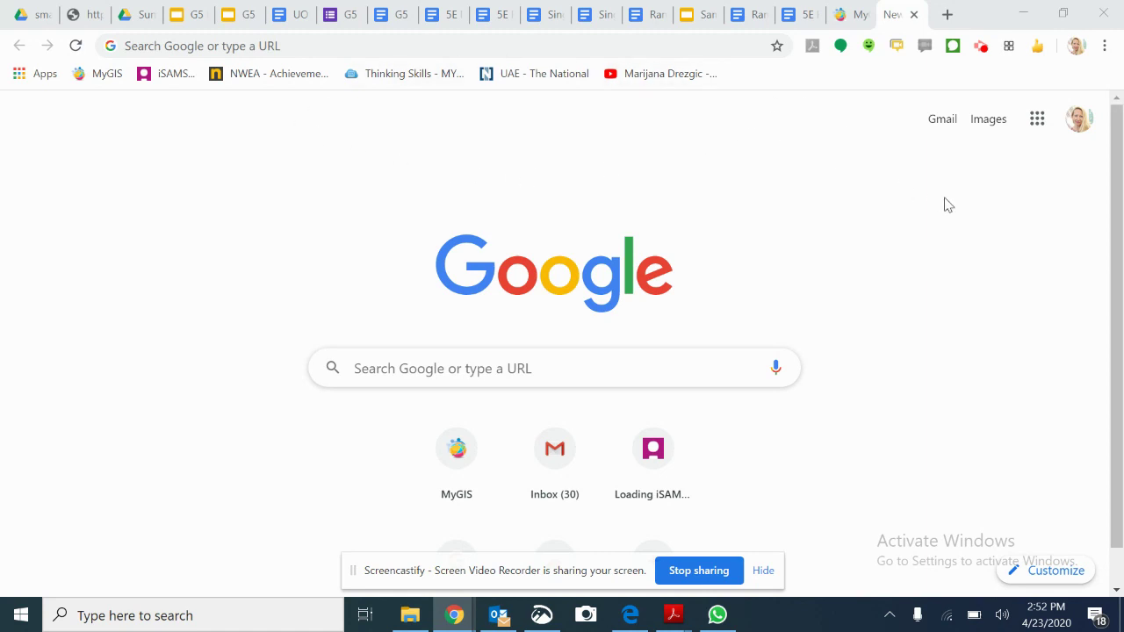
# Open Google Forms from the Google apps and start a new blank form
pyautogui.click(1037, 127)
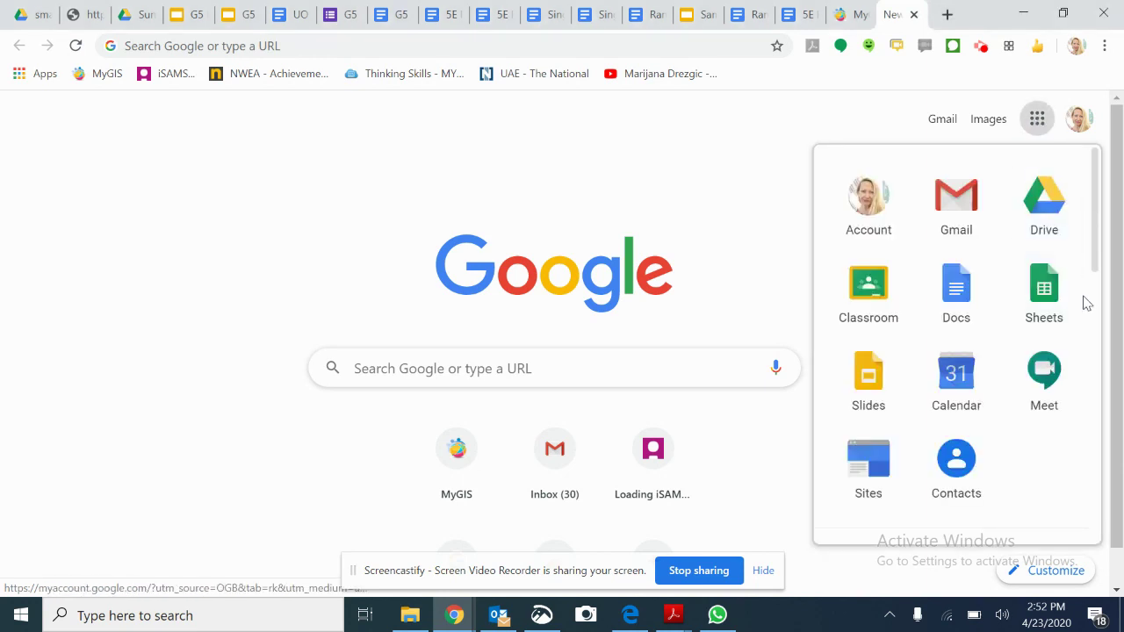
pyautogui.scroll(-3, 1086, 303)
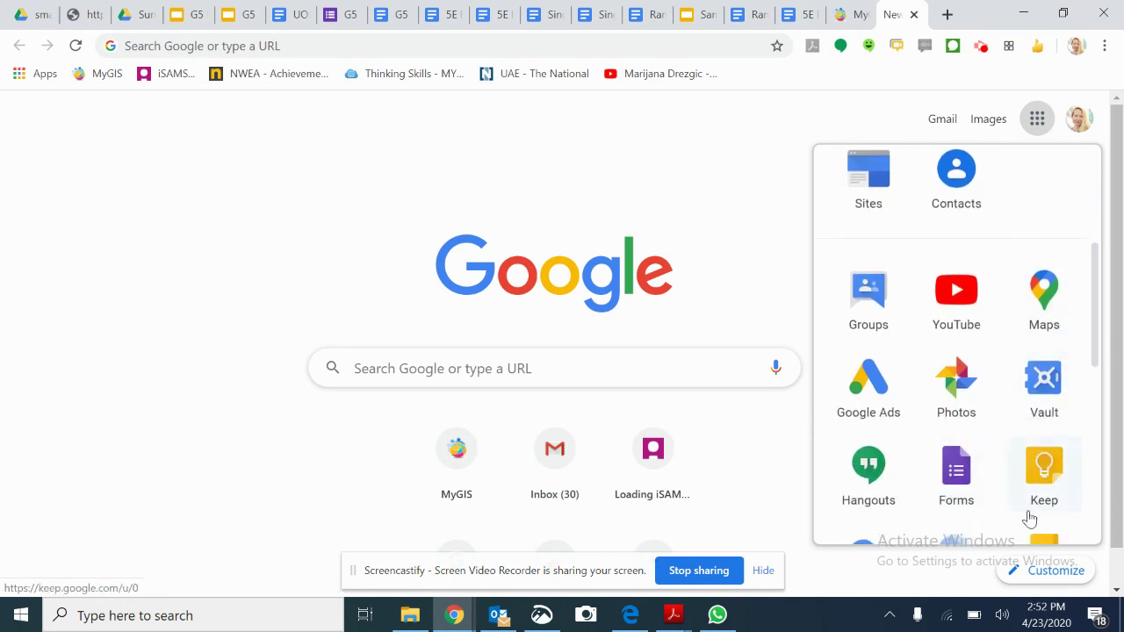
pyautogui.click(956, 483)
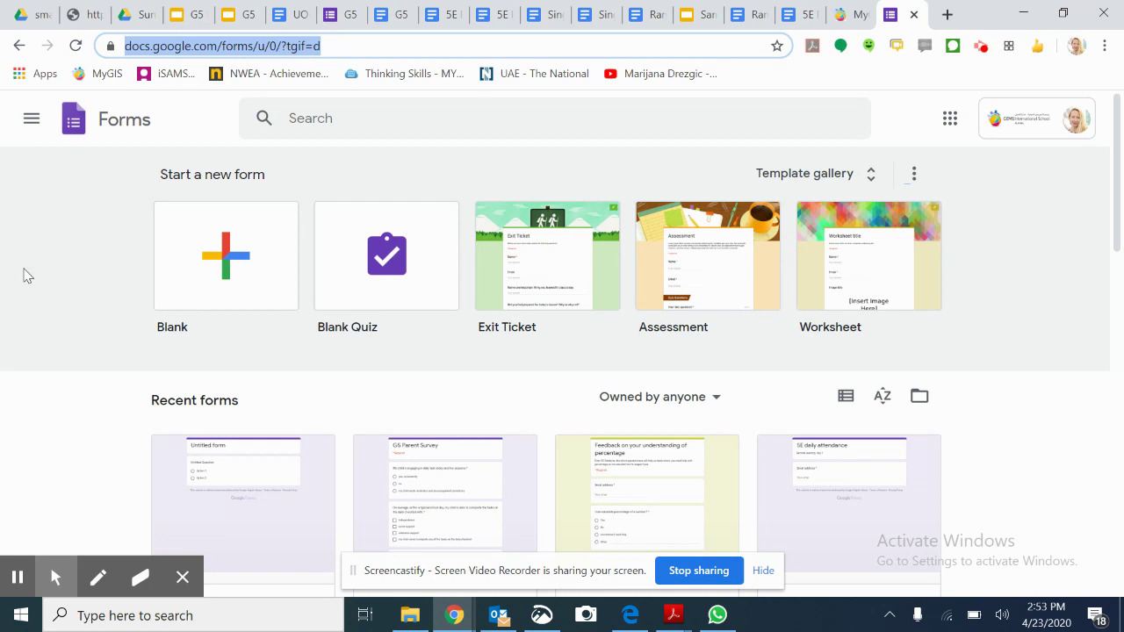
pyautogui.click(225, 282)
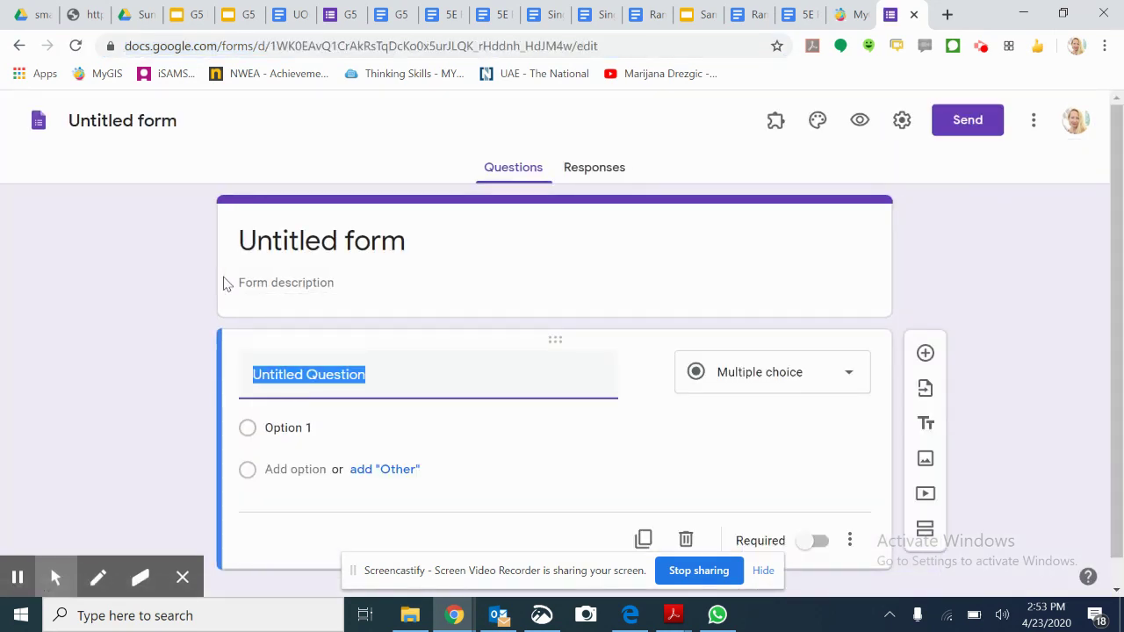
# Title the form with the teacher's name followed by "5E, UOI survey"
pyautogui.click(302, 247)
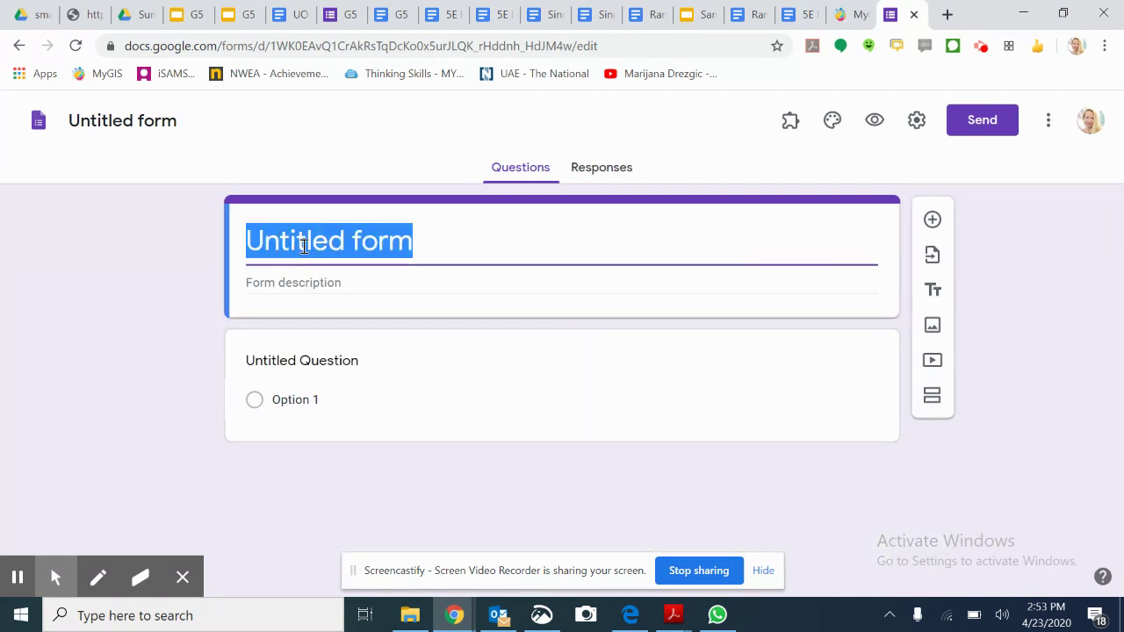
pyautogui.write('UOI s')
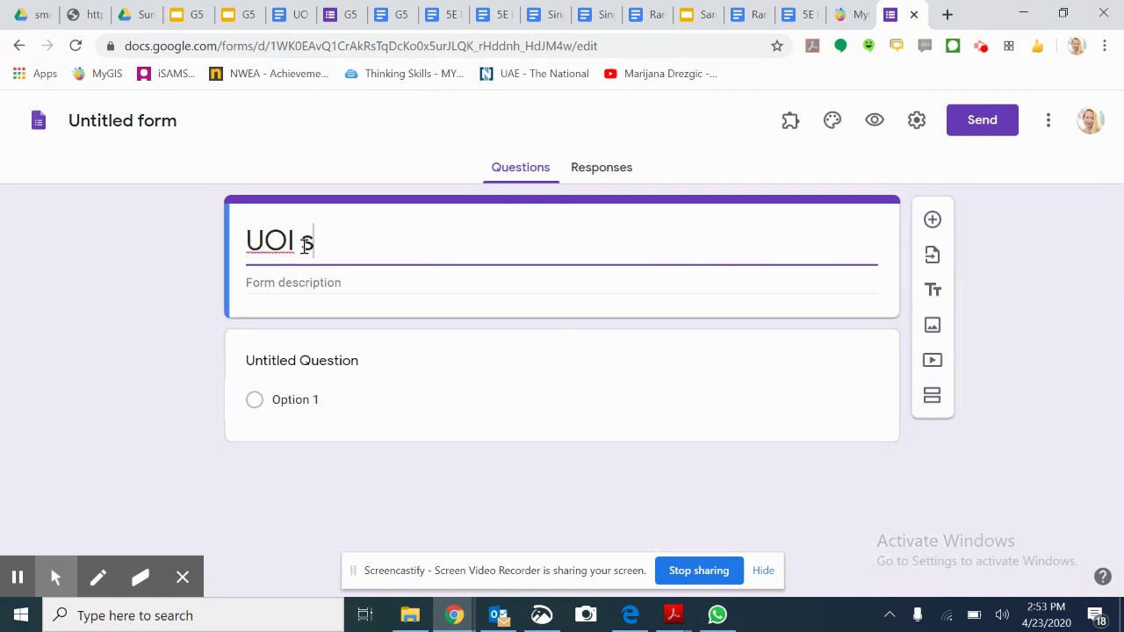
pyautogui.write('urvey')
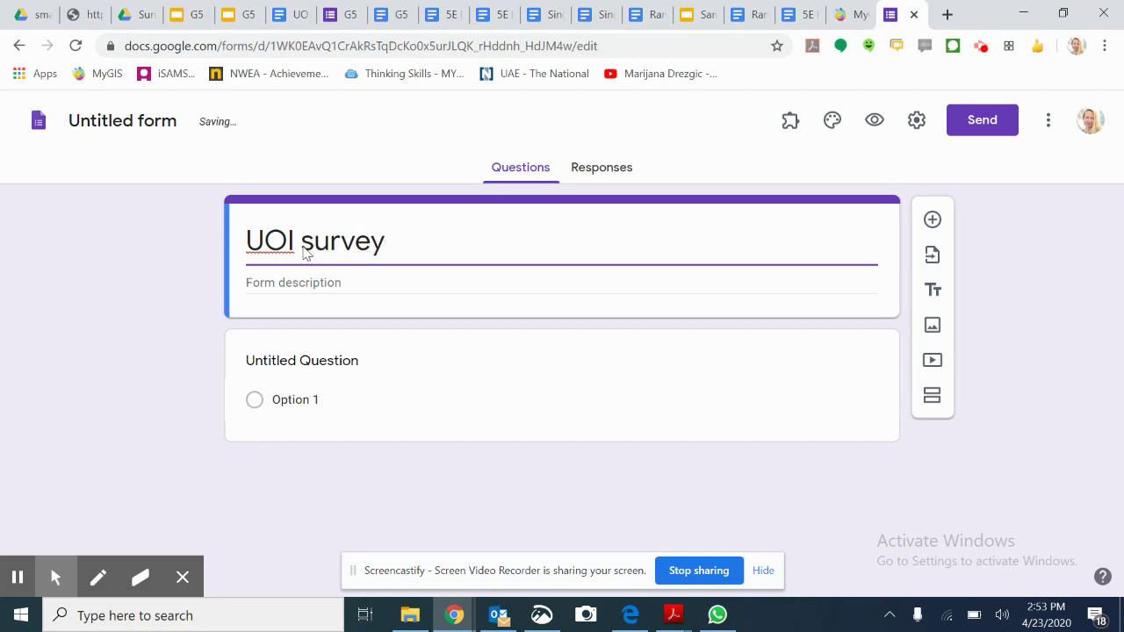
pyautogui.click(247, 240)
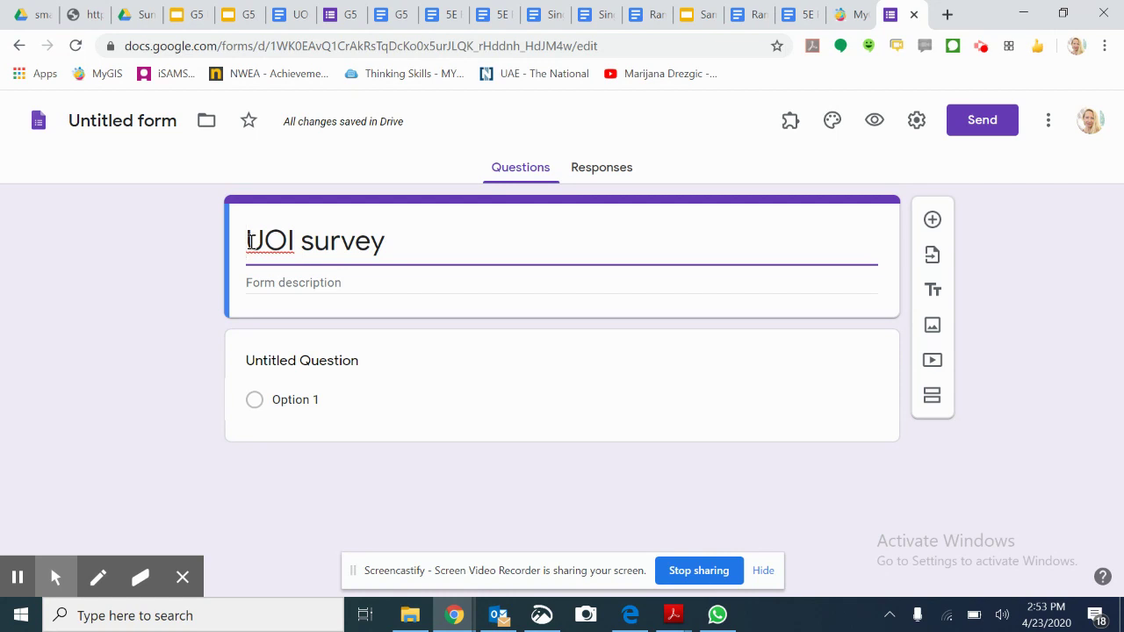
pyautogui.write('Ms')
pyautogui.write(' Maya, ')
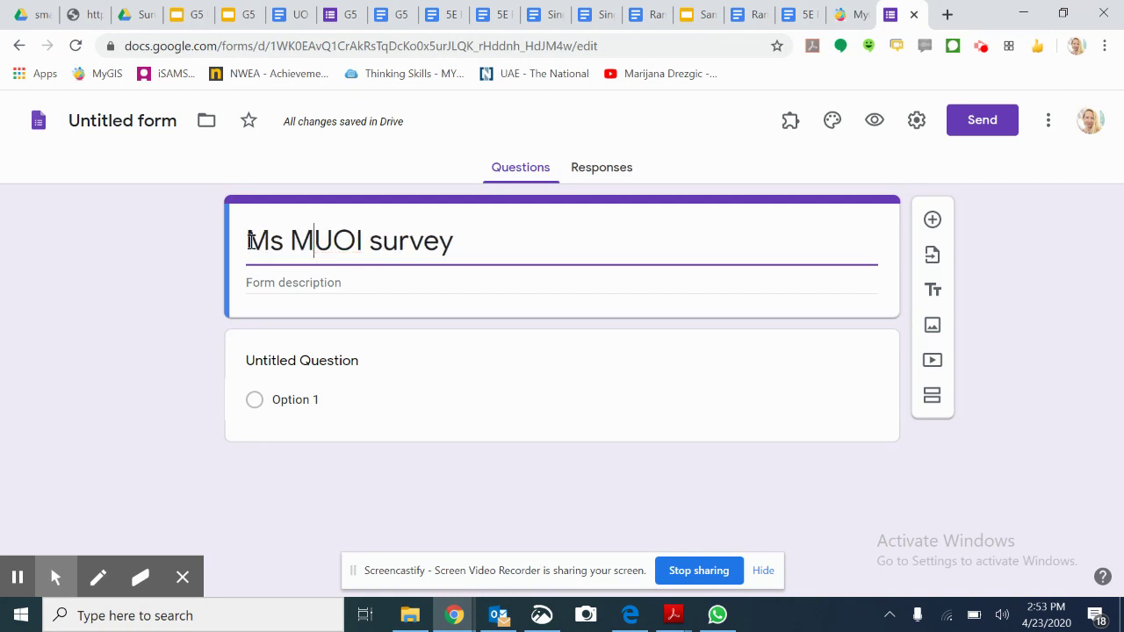
pyautogui.write('5E,')
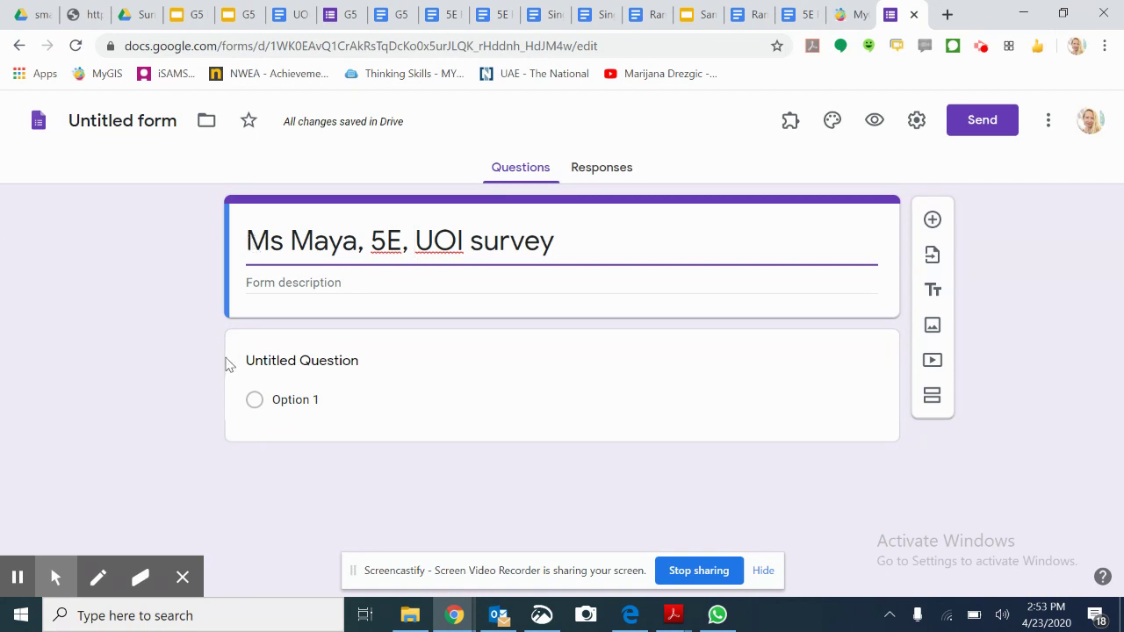
# Replace the untitled question's text with "Q1. vhjshdjkvjkkhh"
pyautogui.click(338, 363)
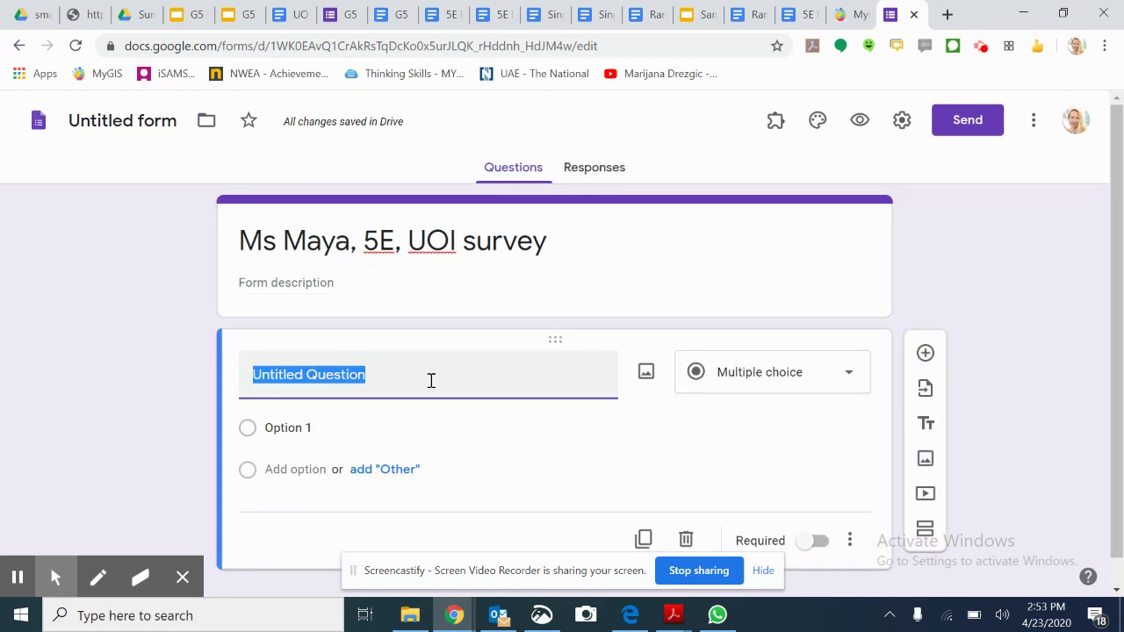
pyautogui.write('Q1.')
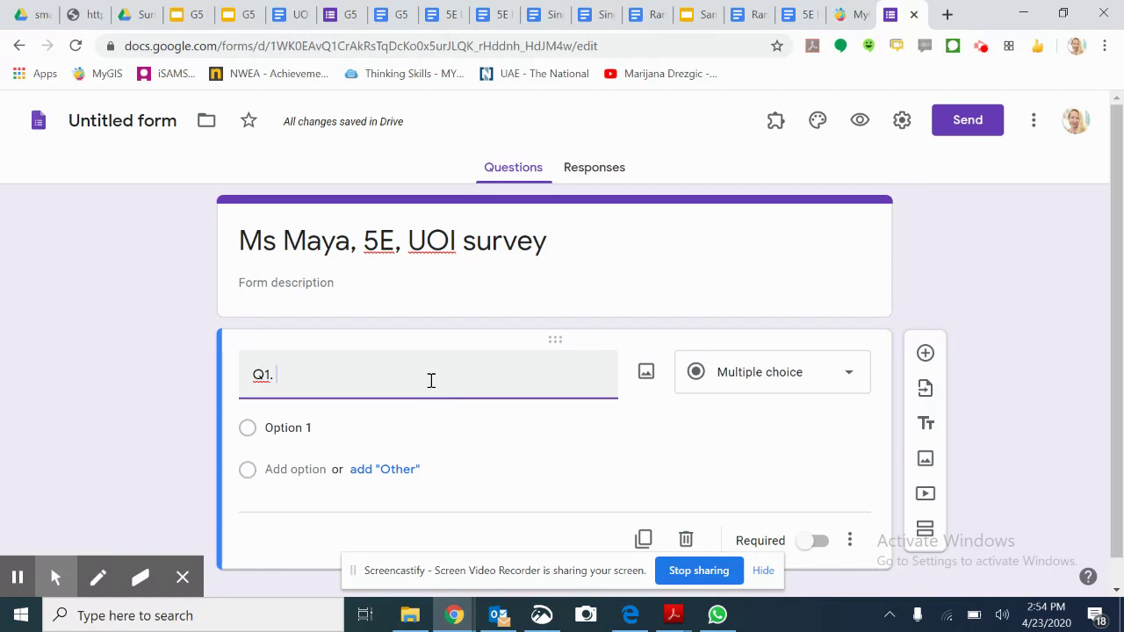
pyautogui.write('vhjshdjkvjkkhh')
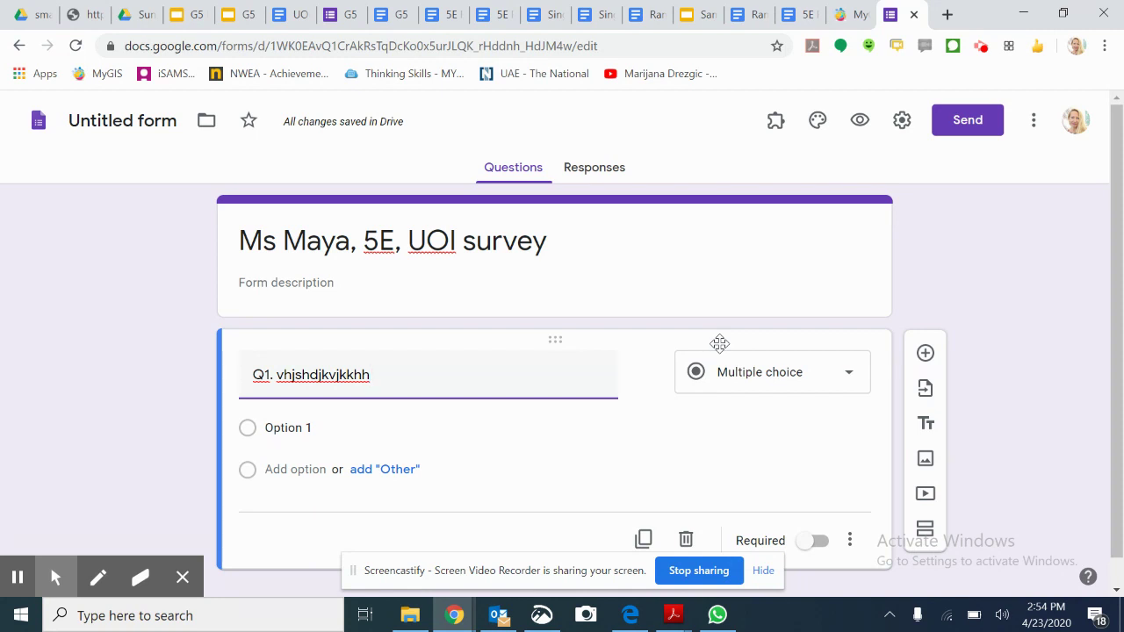
# Give the first question three answer options: "1-3 hours", "3-5 hours" and "5-7 hours"
pyautogui.click(298, 432)
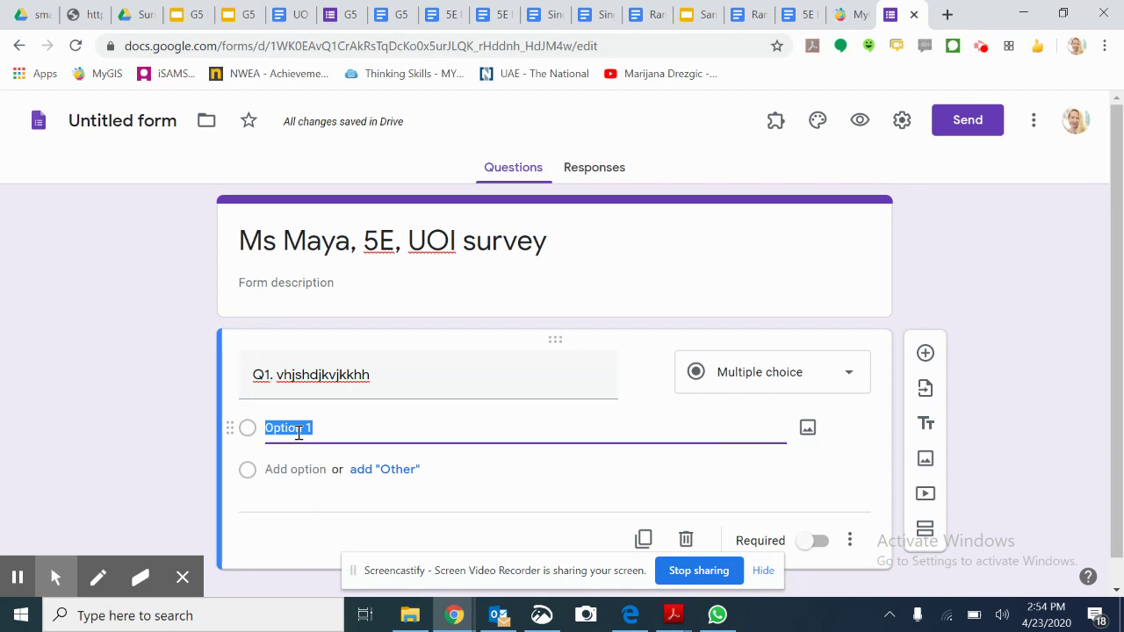
pyautogui.write('1-3')
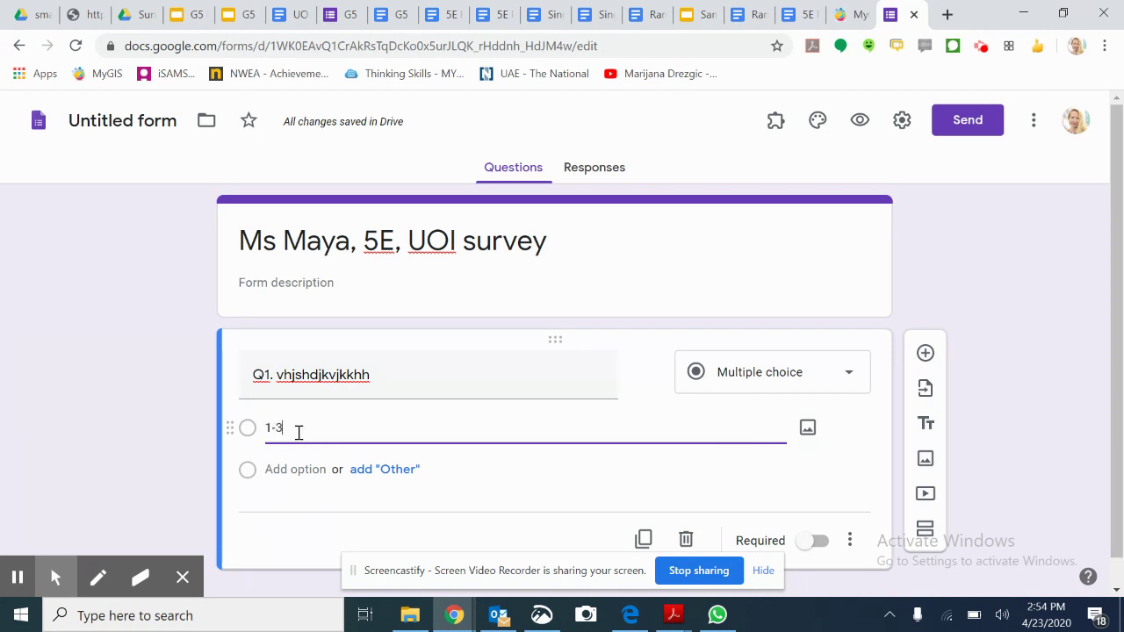
pyautogui.write(' ho')
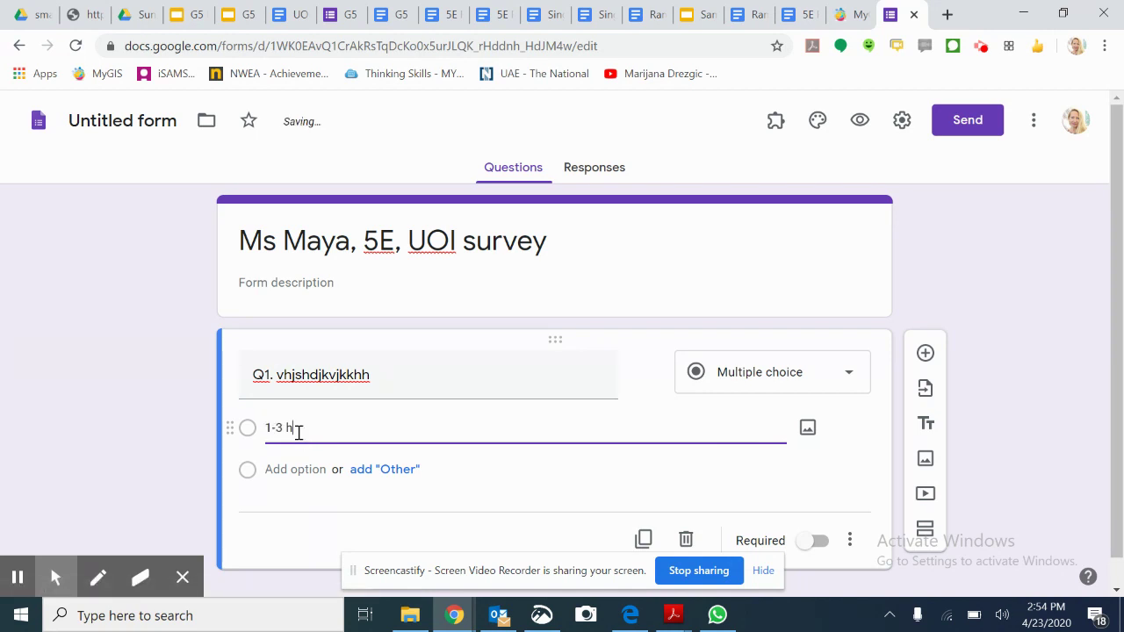
pyautogui.write('urs')
pyautogui.press('Return')
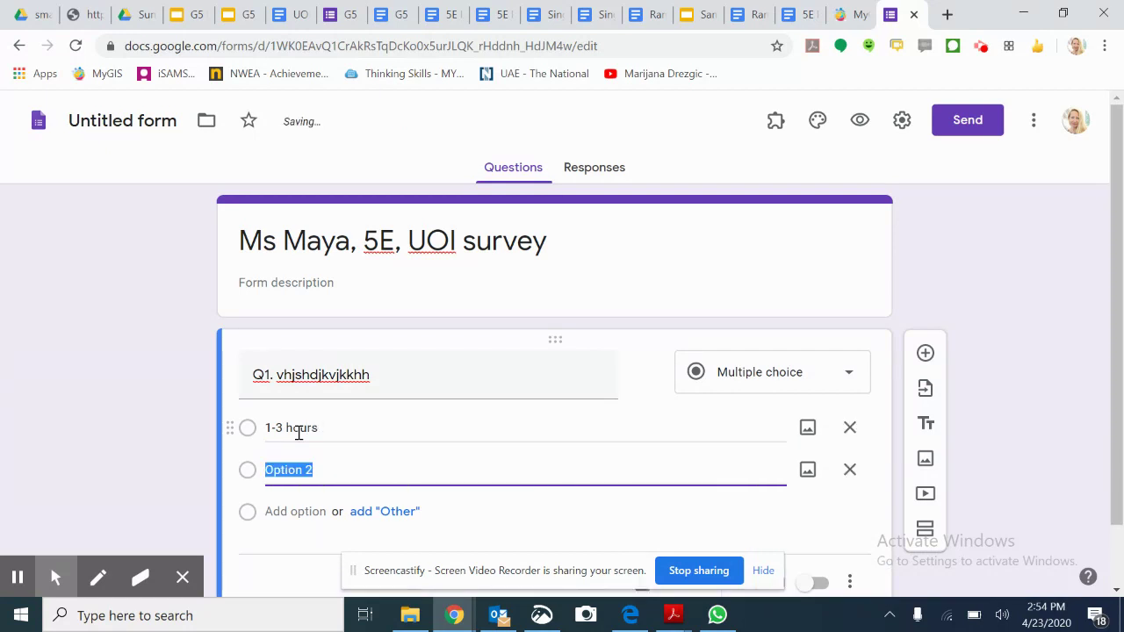
pyautogui.write('3-')
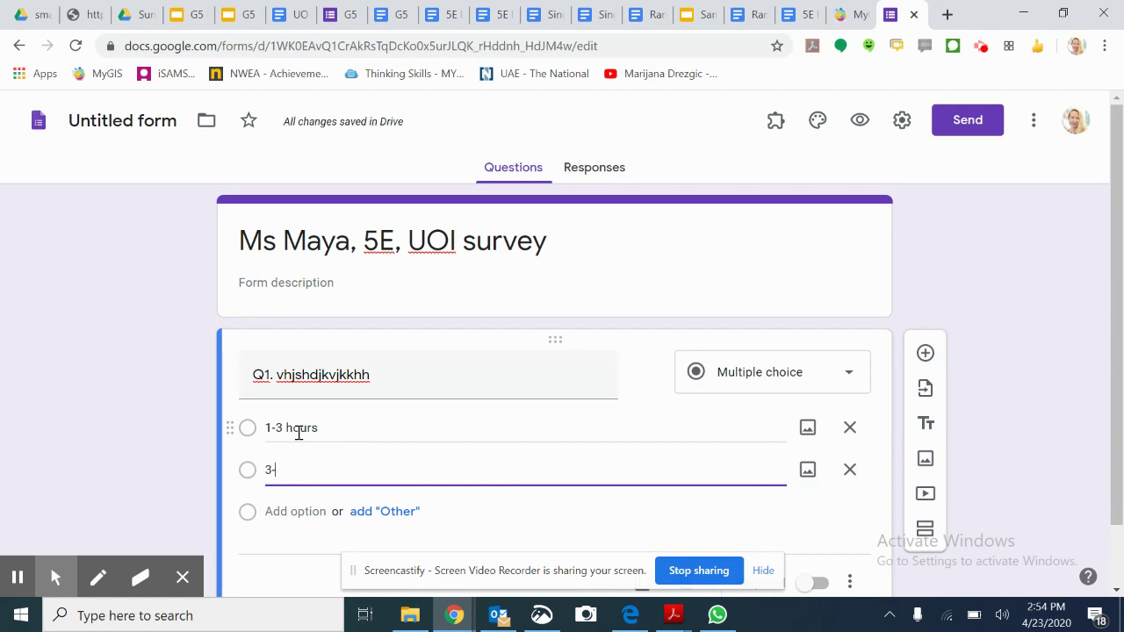
pyautogui.write('5 hours')
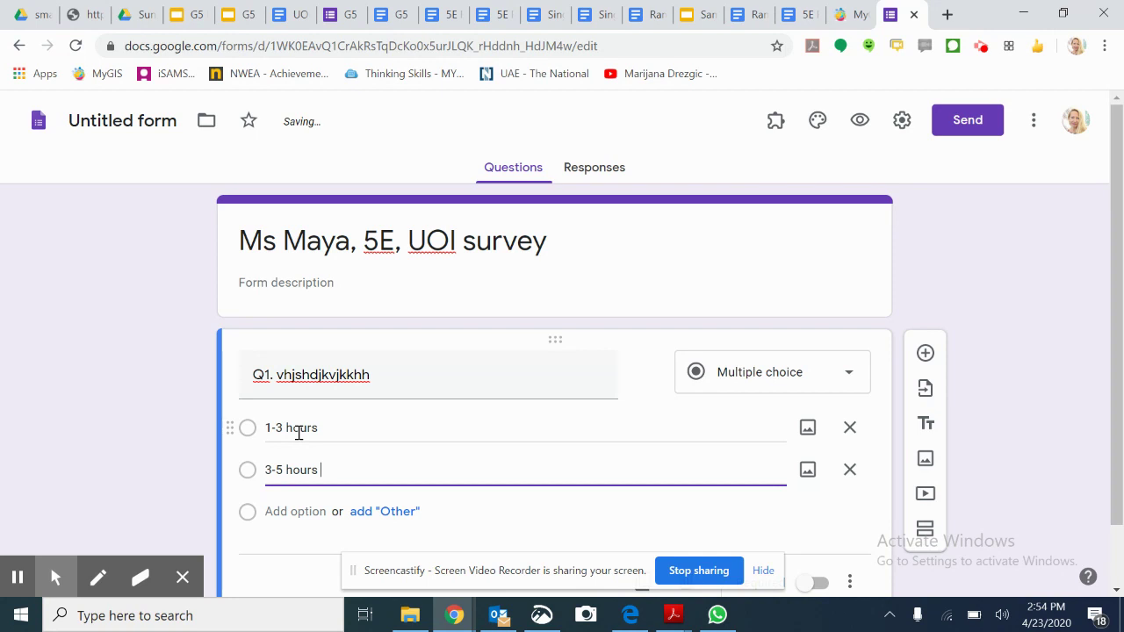
pyautogui.press('Return')
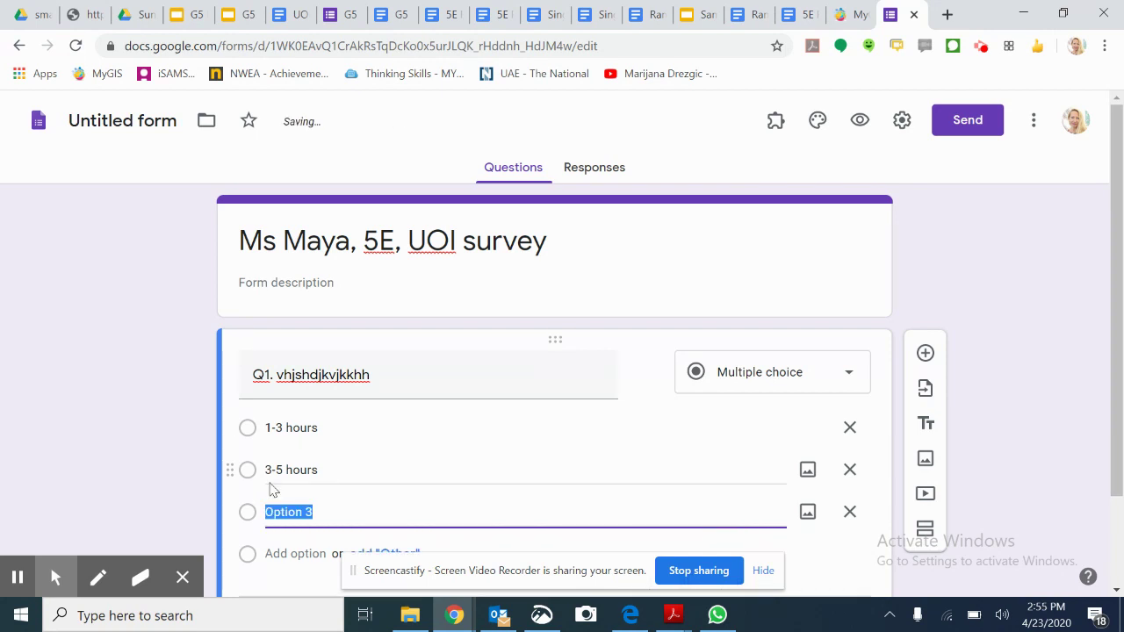
pyautogui.write('5')
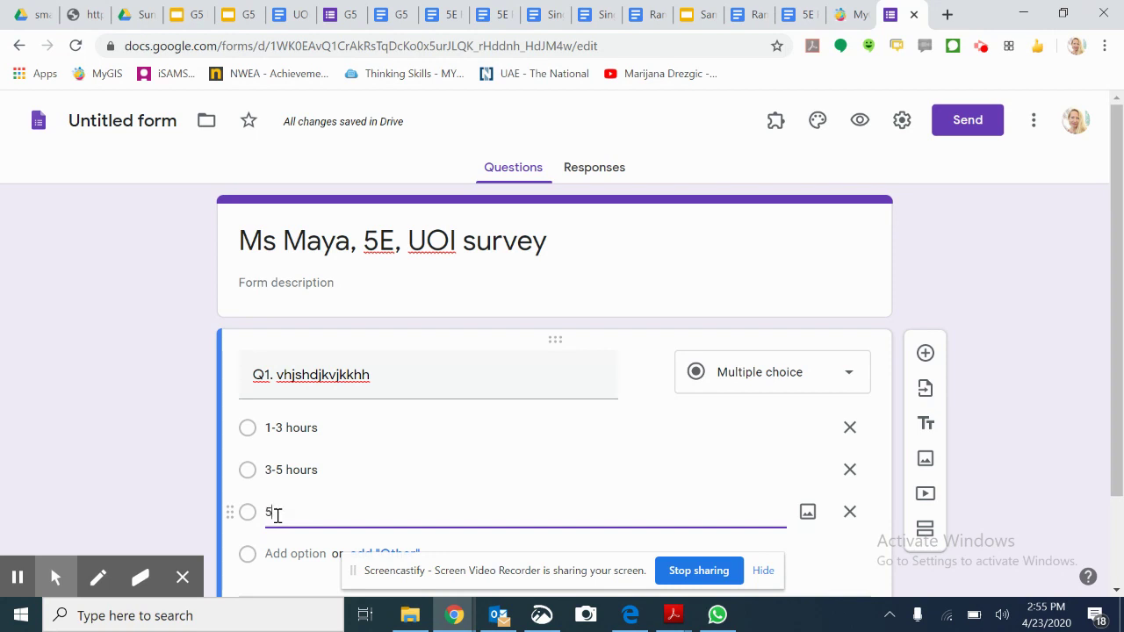
pyautogui.write('-7 hours')
# Add a second multiple-choice question, "Q2. bvsjnsklkddjbd b", with three answer options left at their default labels
pyautogui.click(926, 355)
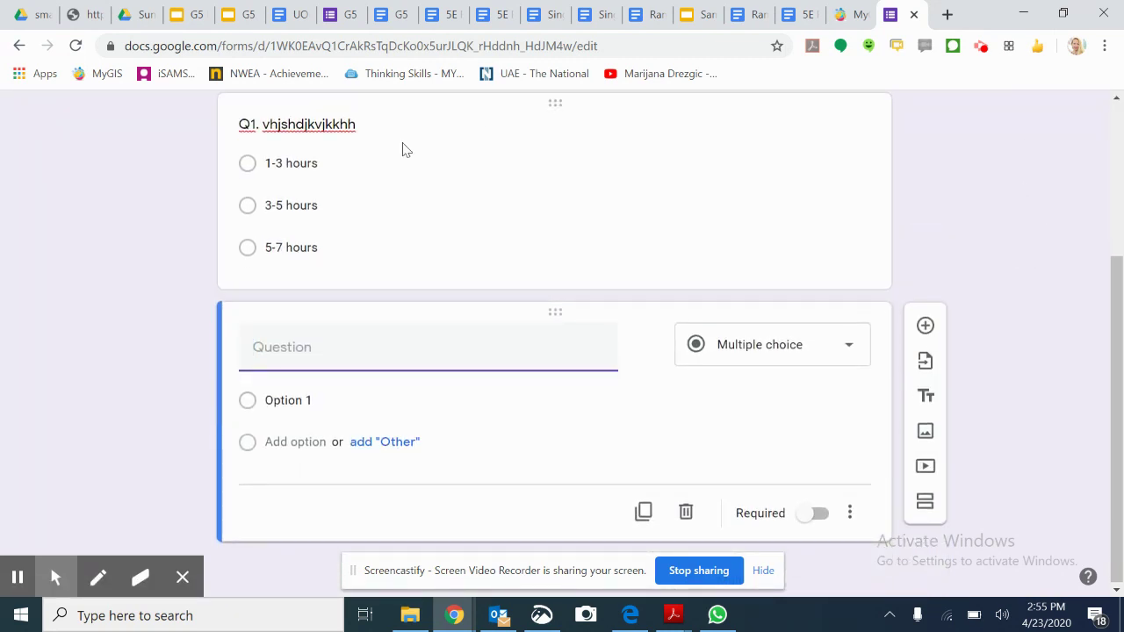
pyautogui.moveTo(258, 349)
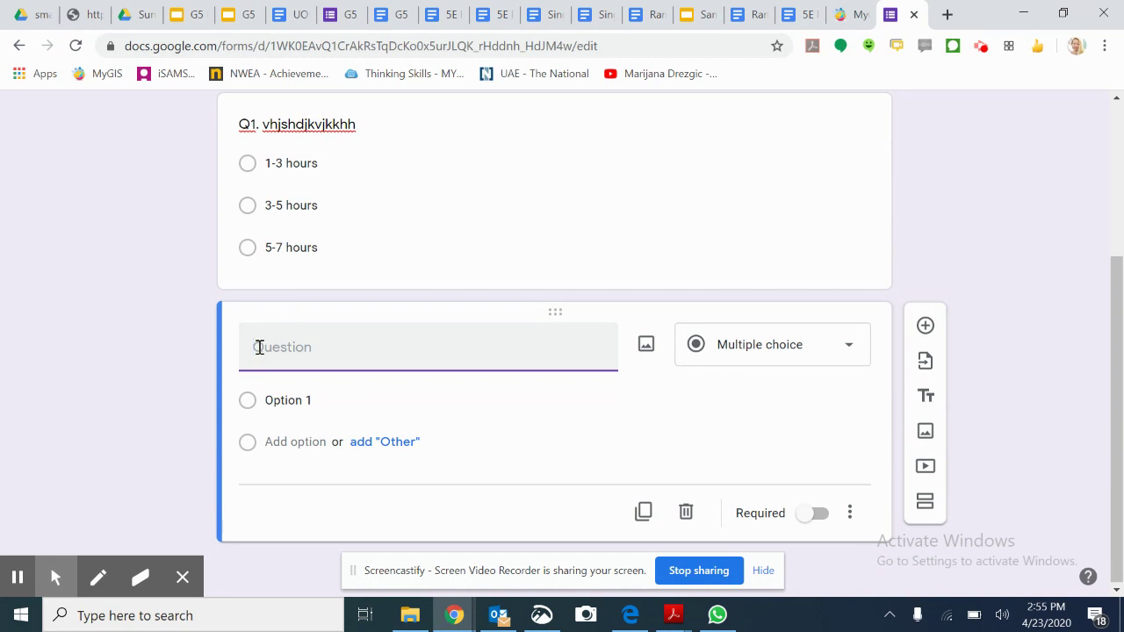
pyautogui.write('Q2')
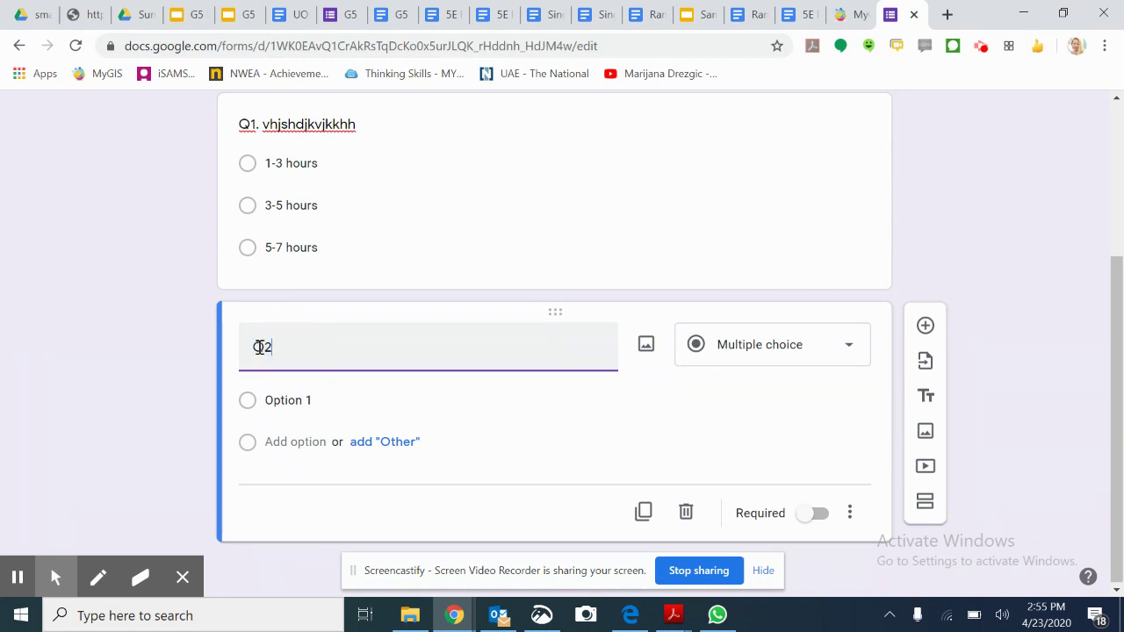
pyautogui.write('. bvsjnsklkddjbd b')
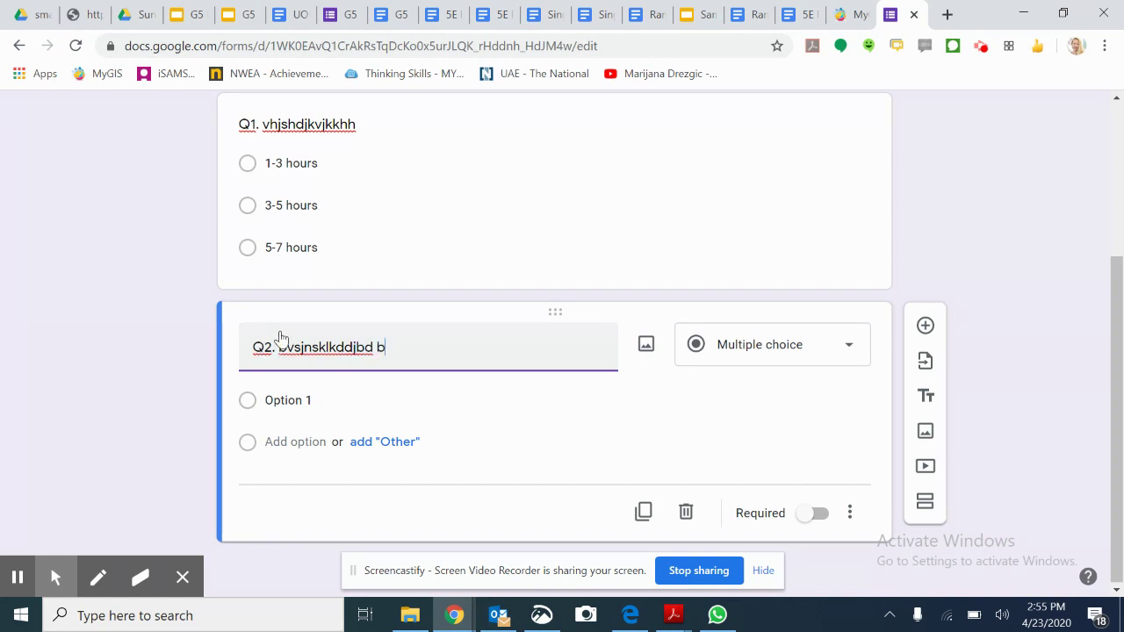
pyautogui.click(329, 406)
pyautogui.press('Return')
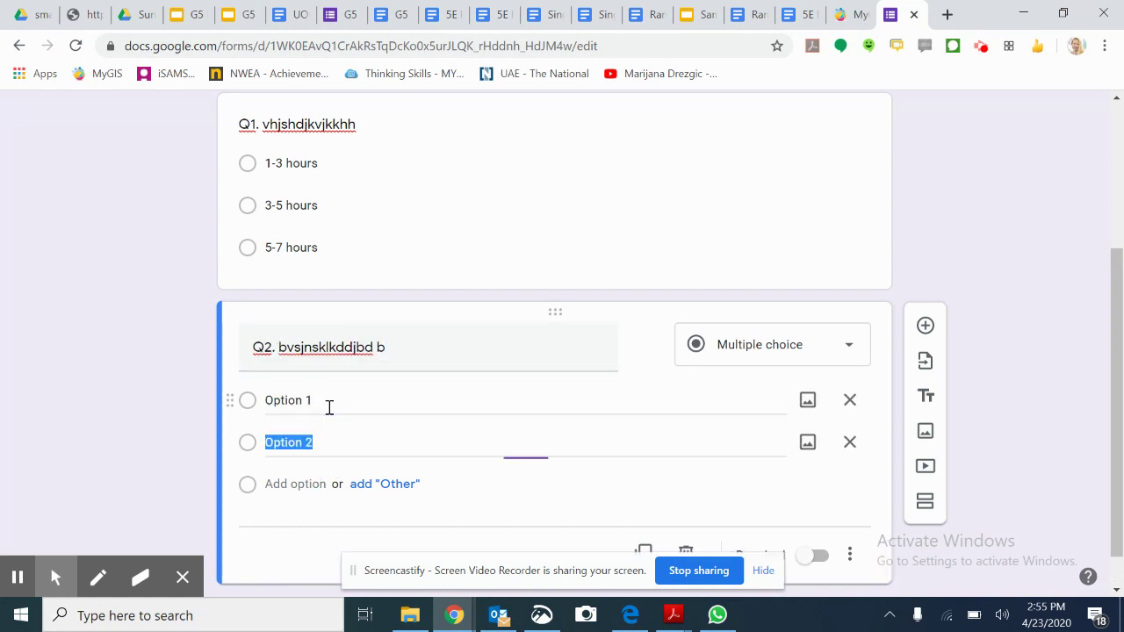
pyautogui.press('Return')
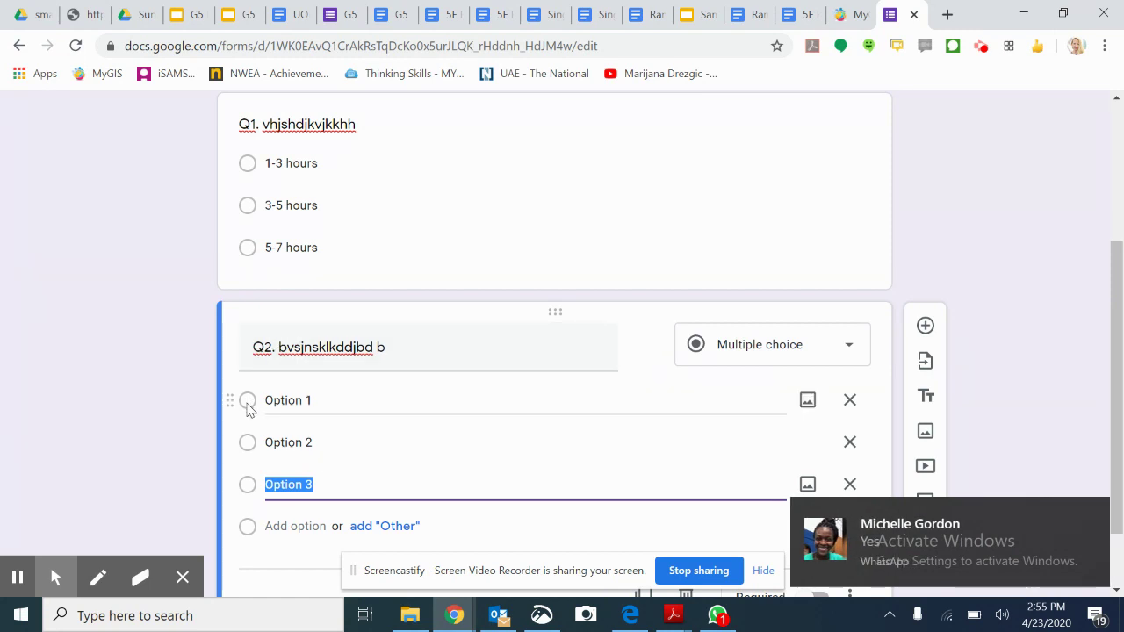
pyautogui.click(248, 408)
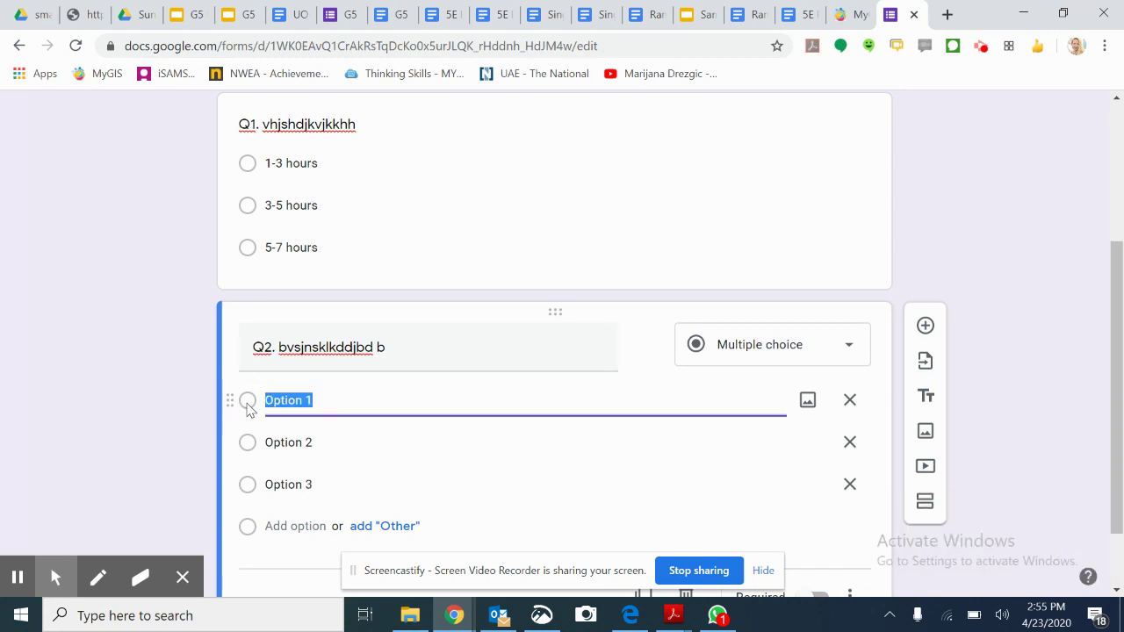
pyautogui.click(246, 443)
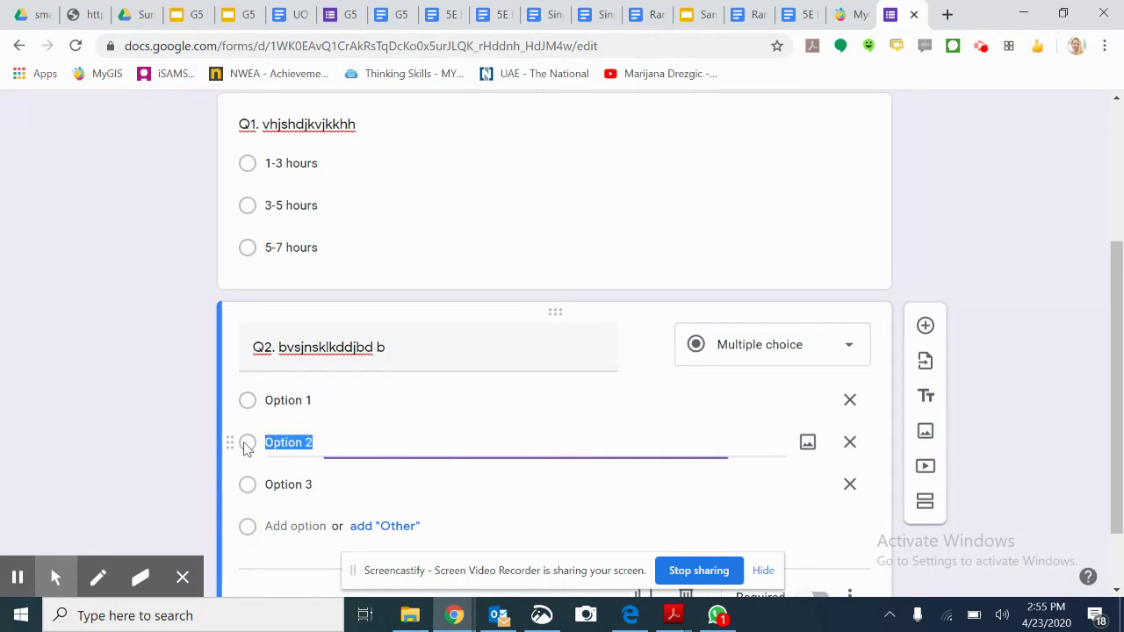
pyautogui.click(247, 485)
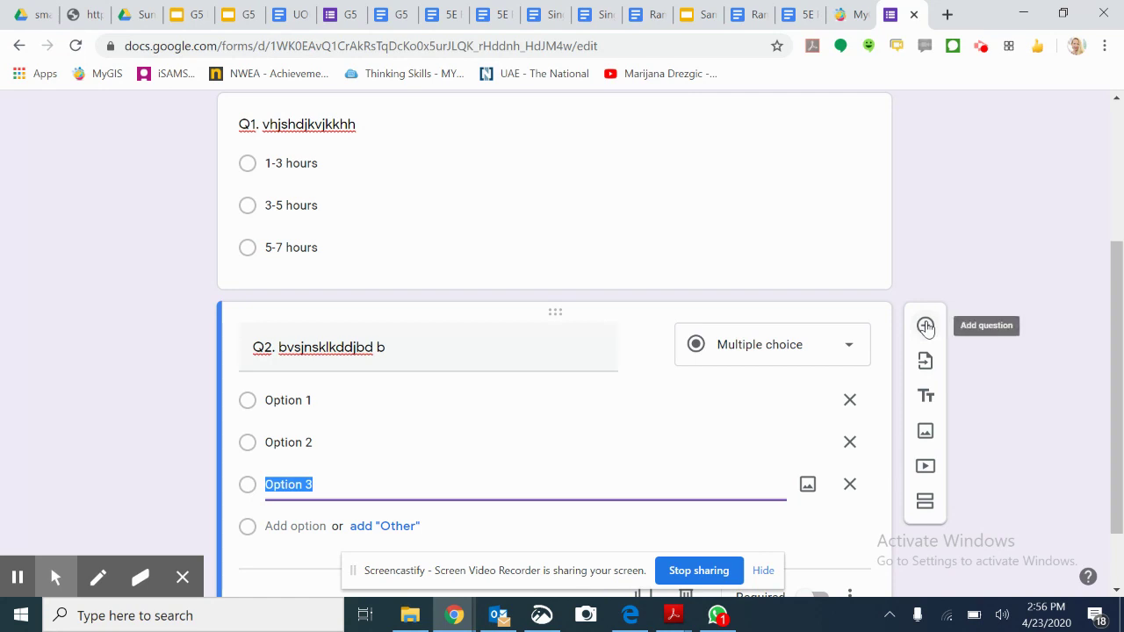
# Add a third multiple-choice question, "Q 3. nvjknvksdbnkfbjkdvn", with three default answer options
pyautogui.click(925, 326)
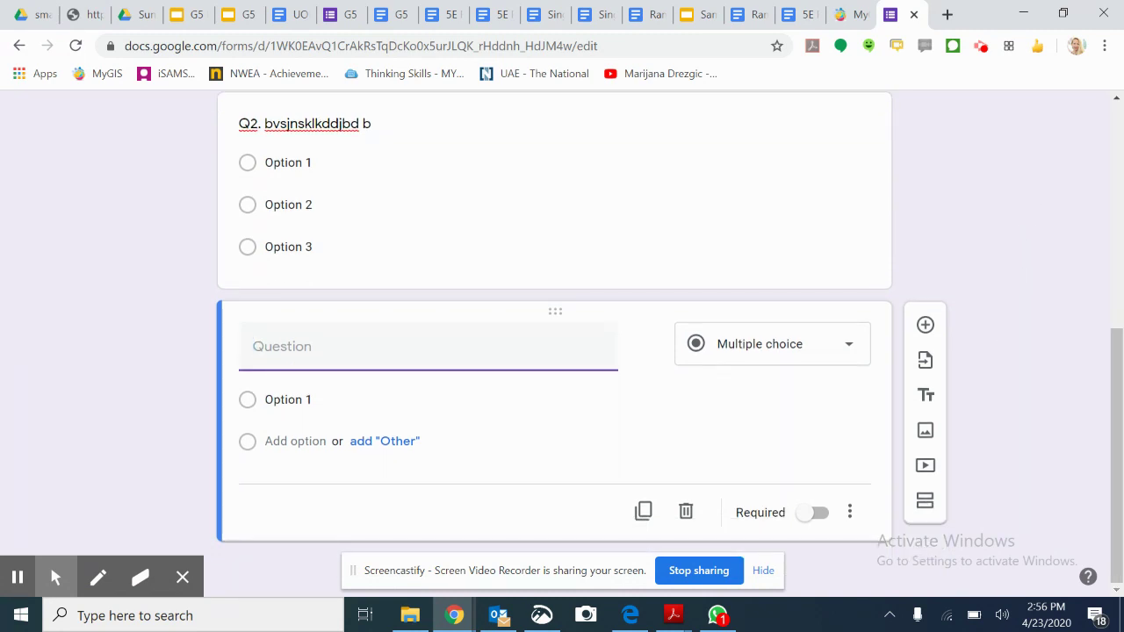
pyautogui.write('Q 3. nvjknvksdbnkfbjkdvn')
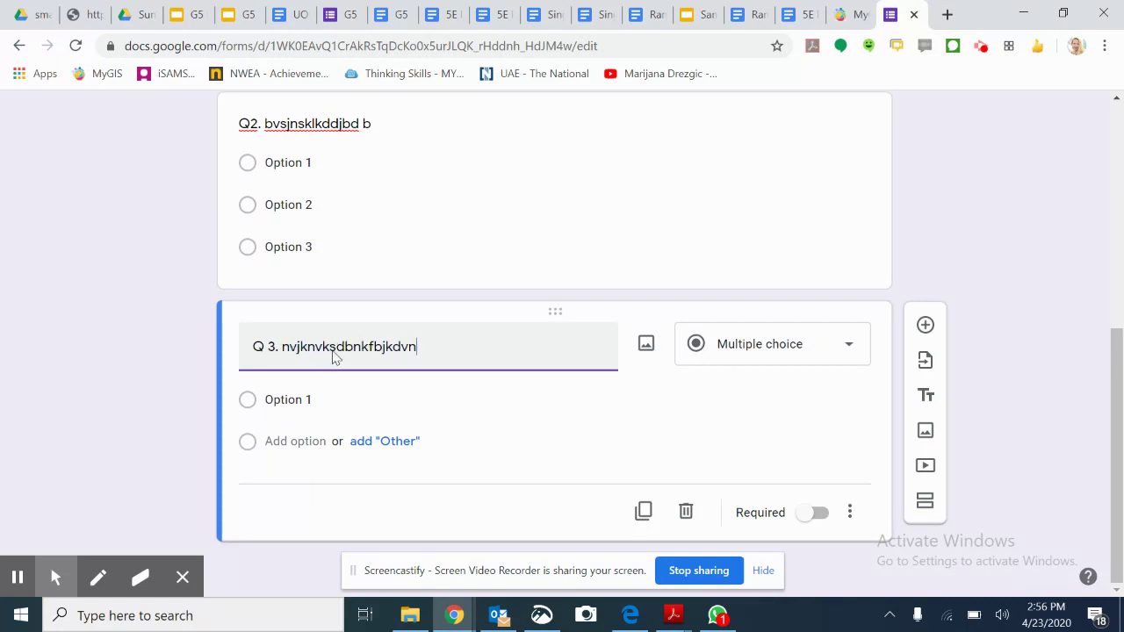
pyautogui.click(321, 402)
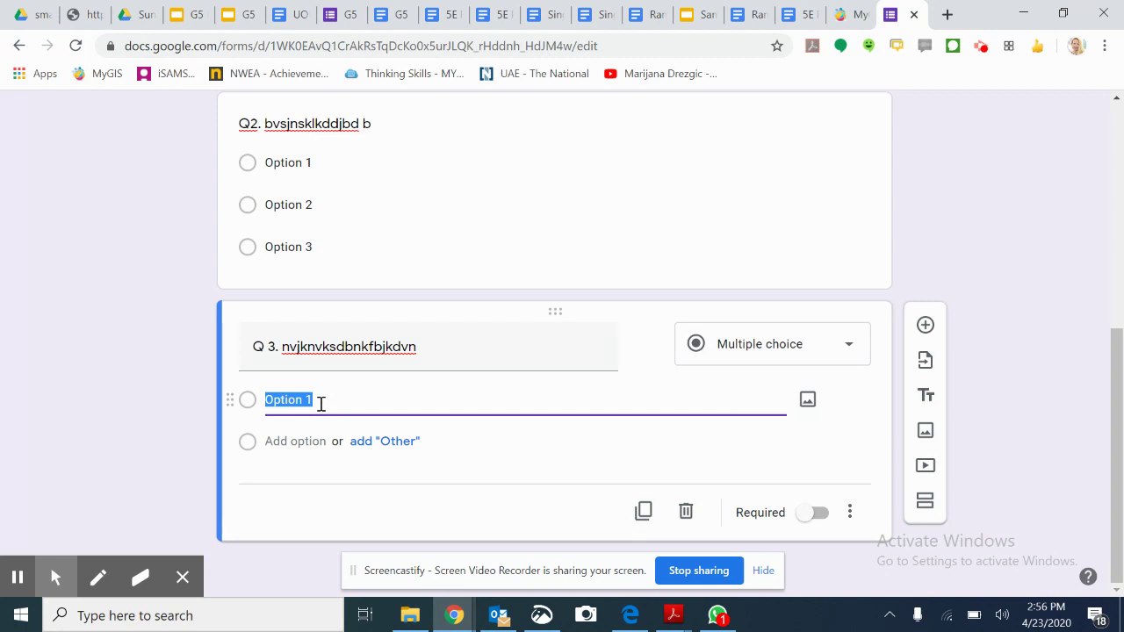
pyautogui.press('Return')
pyautogui.press('Return')
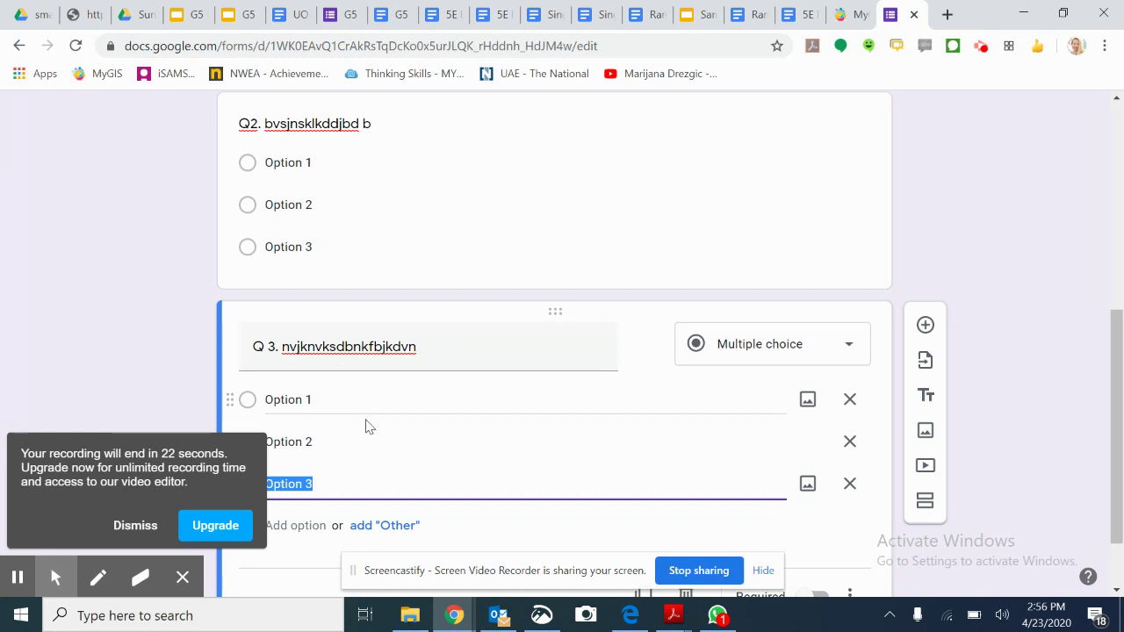
# Add a fourth multiple-choice question titled "Q4" with three default answer options
pyautogui.click(926, 327)
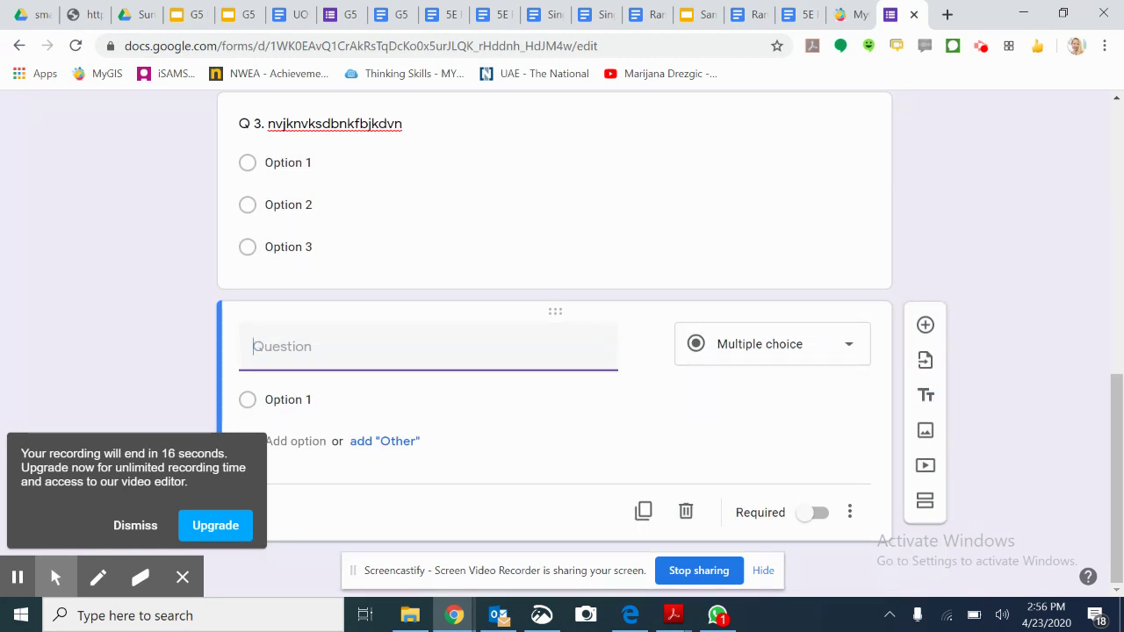
pyautogui.write('Q4')
pyautogui.click(478, 406)
pyautogui.press('Return')
pyautogui.press('Return')
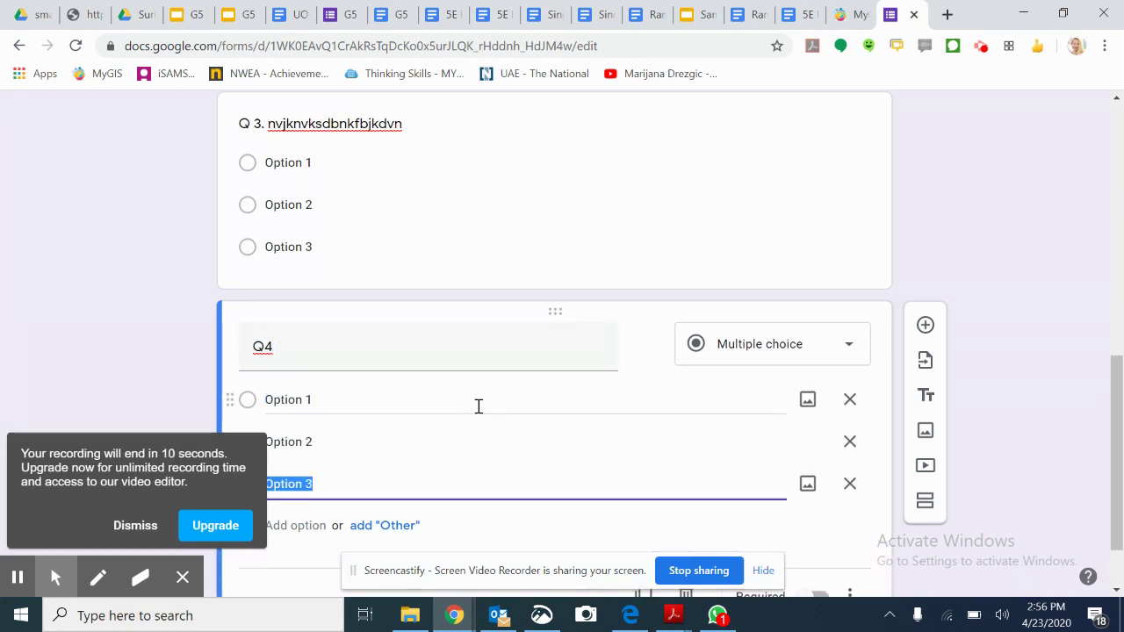
# Add a fifth multiple-choice question below the fourth one and title it "Q5"
pyautogui.click(925, 326)
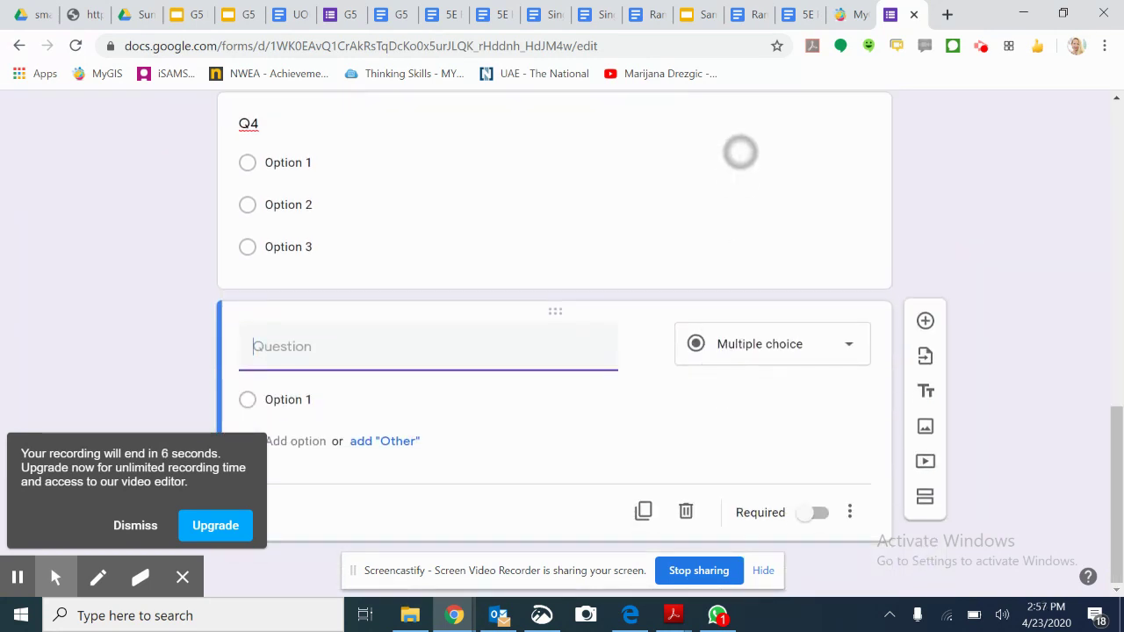
pyautogui.write('Q5')
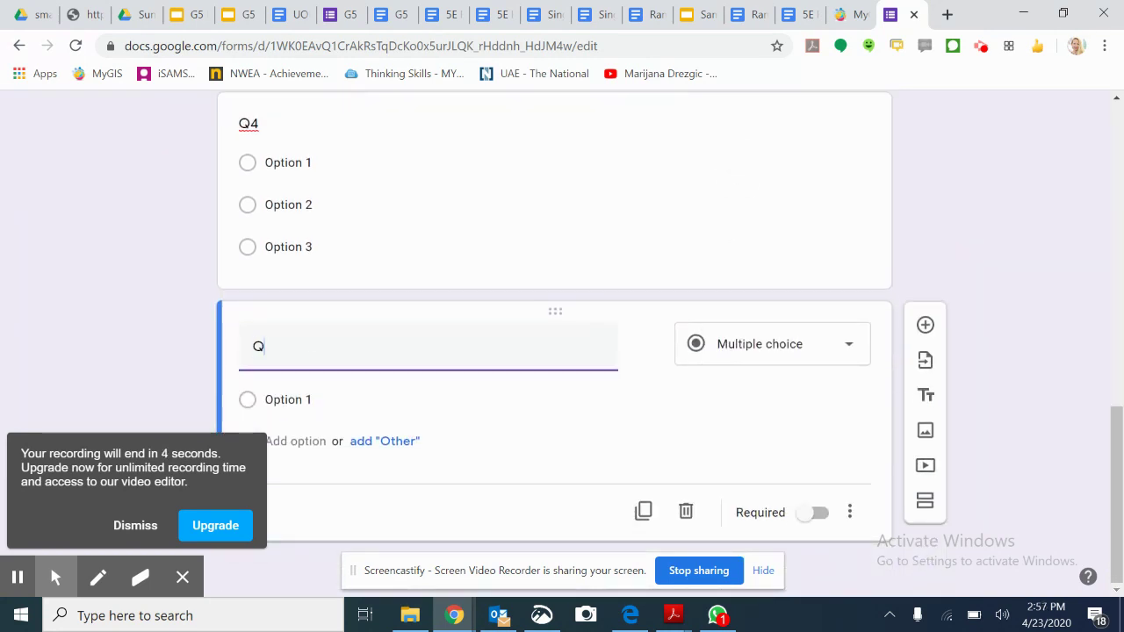